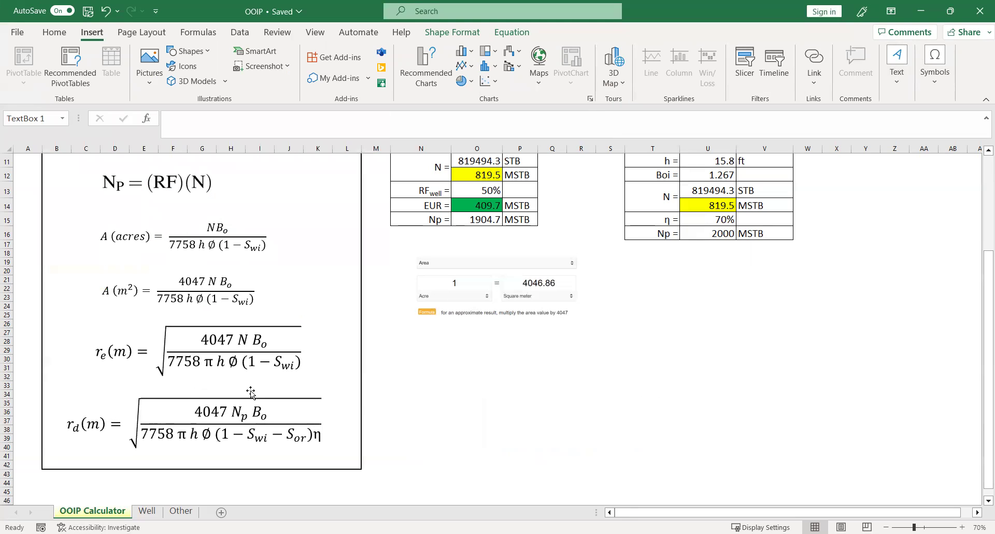
Step: Place a copy of the r_d(m) equation text box beside the Drainage Radius table
click(438, 413)
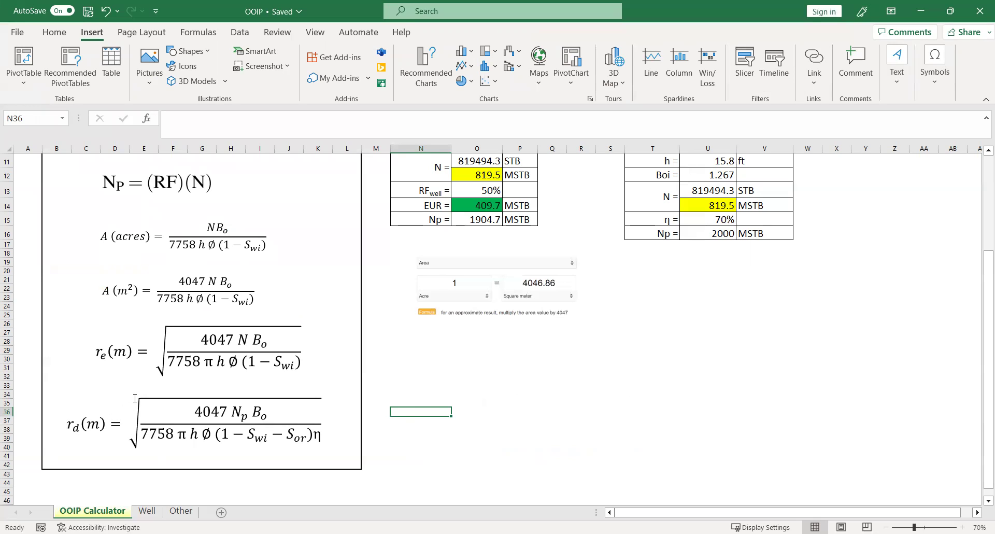
click(171, 399)
key(Escape)
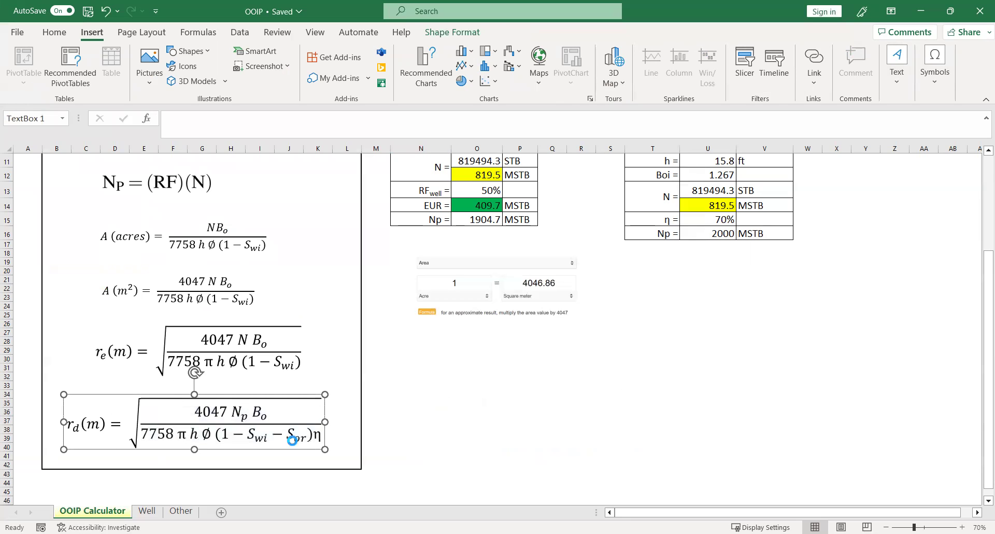
drag(293, 439, 973, 324)
click(977, 512)
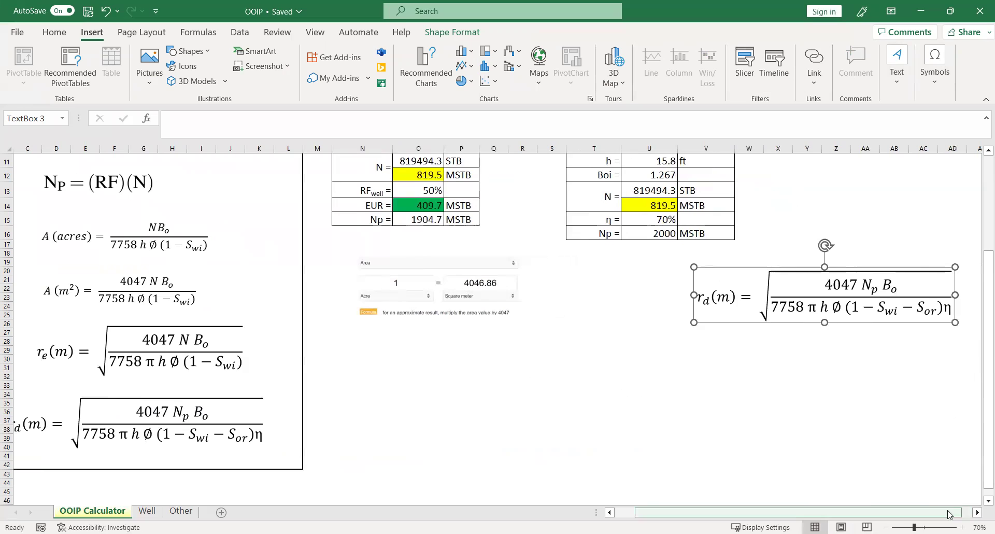
click(977, 512)
click(977, 512)
scroll(535, 412, up, 2)
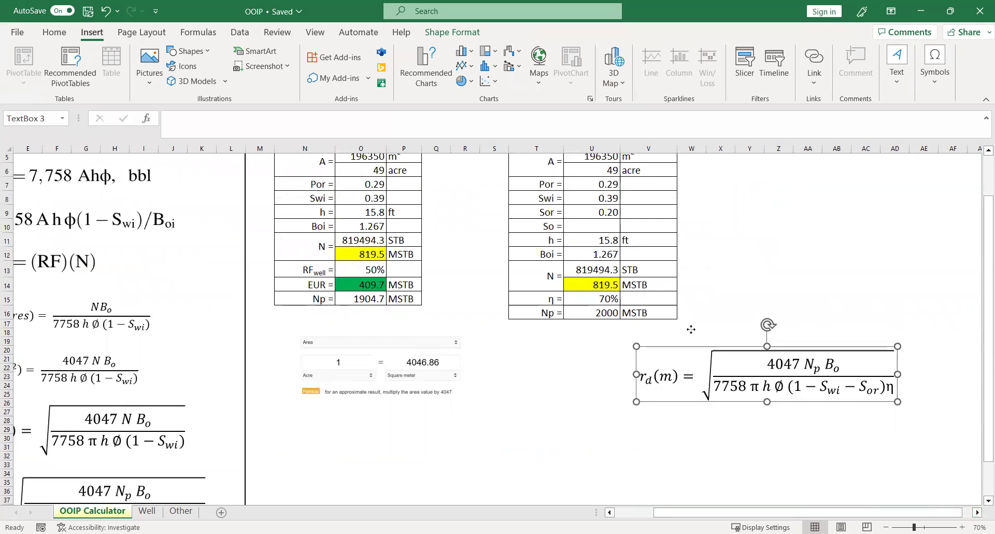
drag(691, 329, 718, 239)
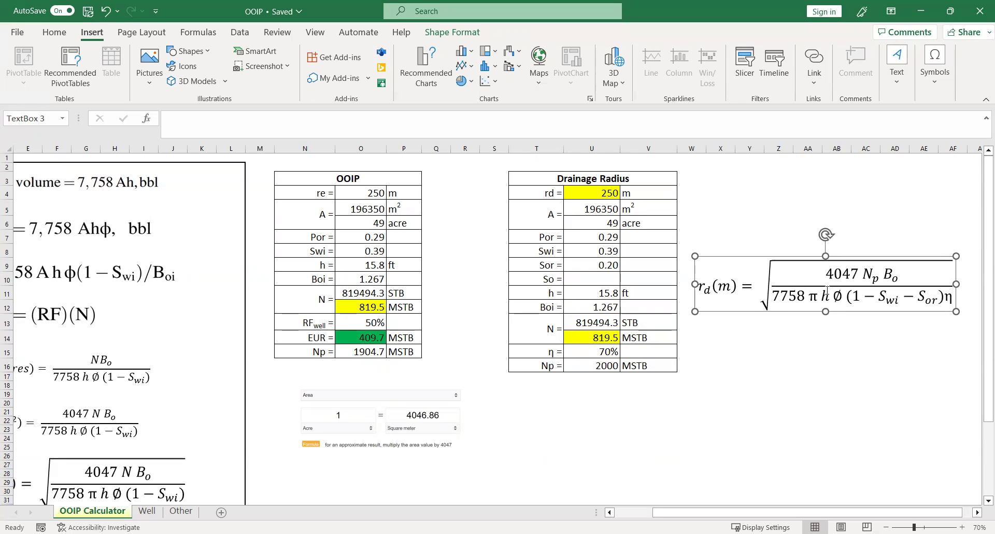
Step: Replace the rd value in U4 with a square-root formula, entering its numerator as =sqrt((4047*U16*U12)
click(604, 194)
key(Delete)
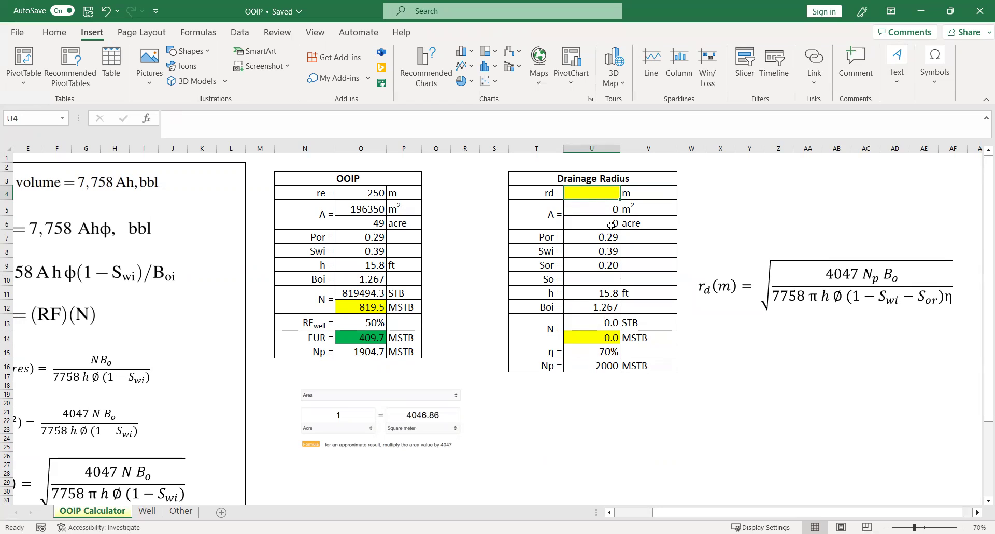
text(=sqrt)
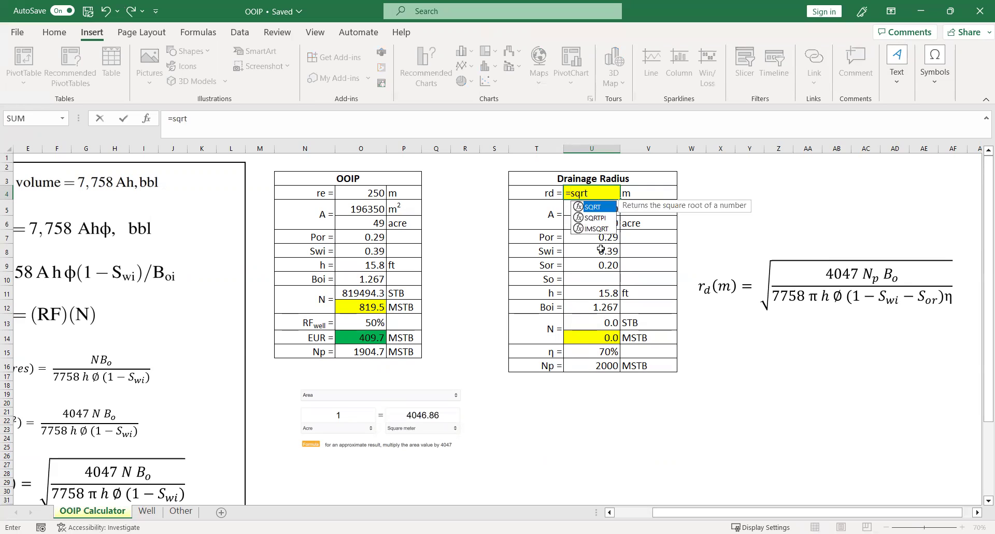
text((()
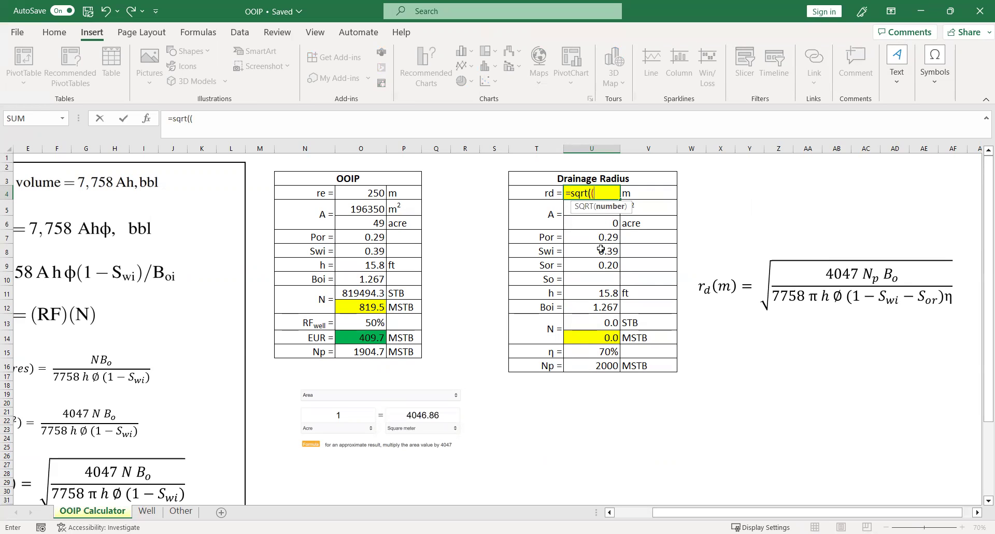
text(4047)
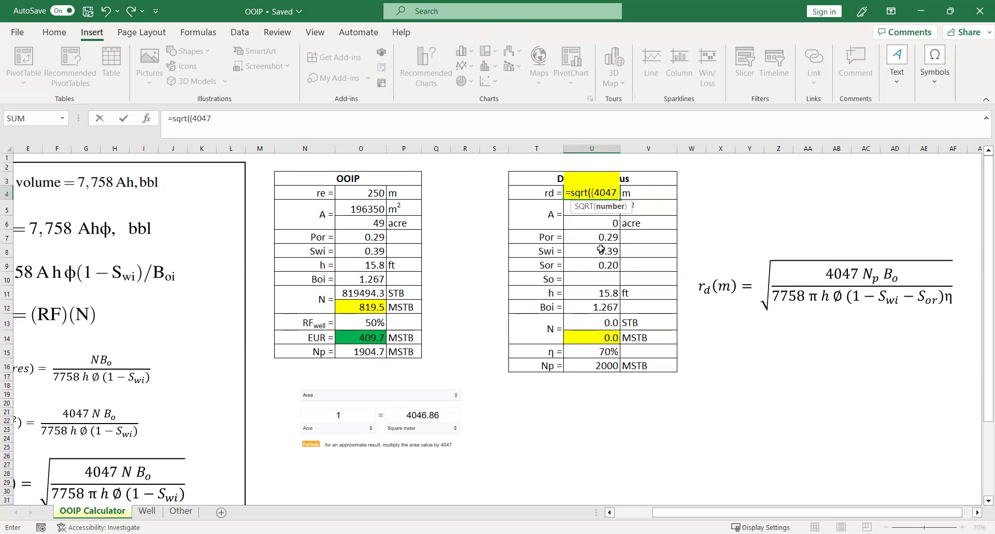
text(*)
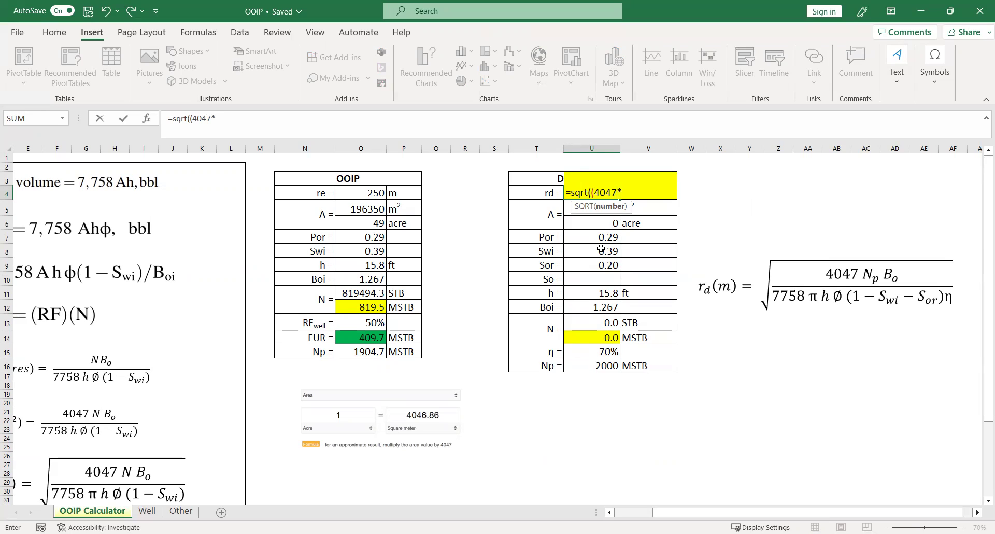
click(608, 369)
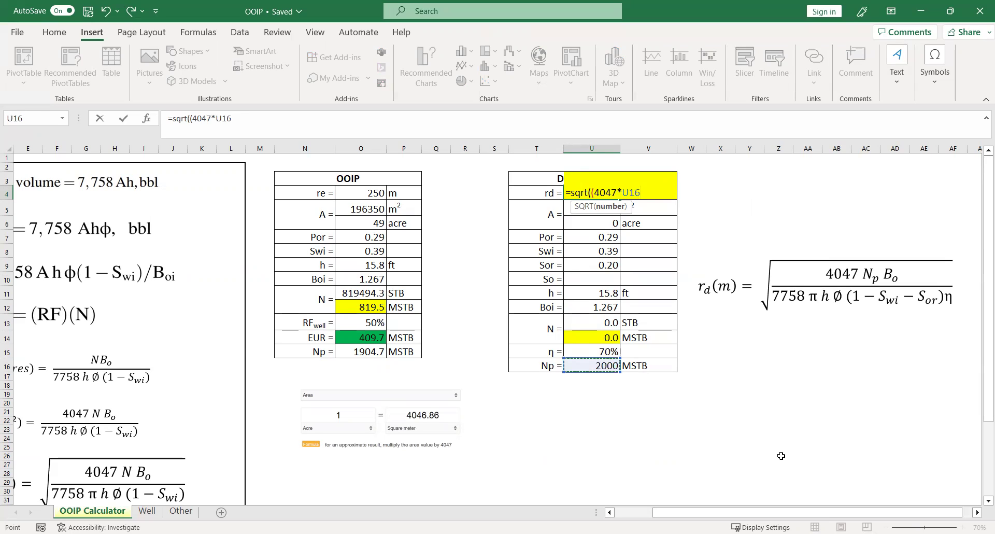
text(*)
click(591, 305)
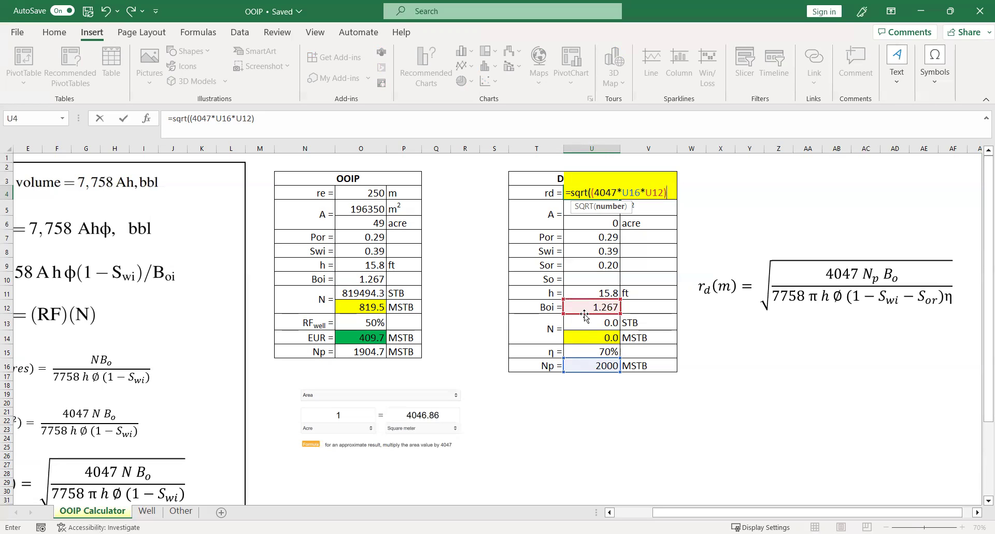
Step: Continue the U4 formula with the start of the denominator, /(7758*pi()*U11*U7
text(/(77)
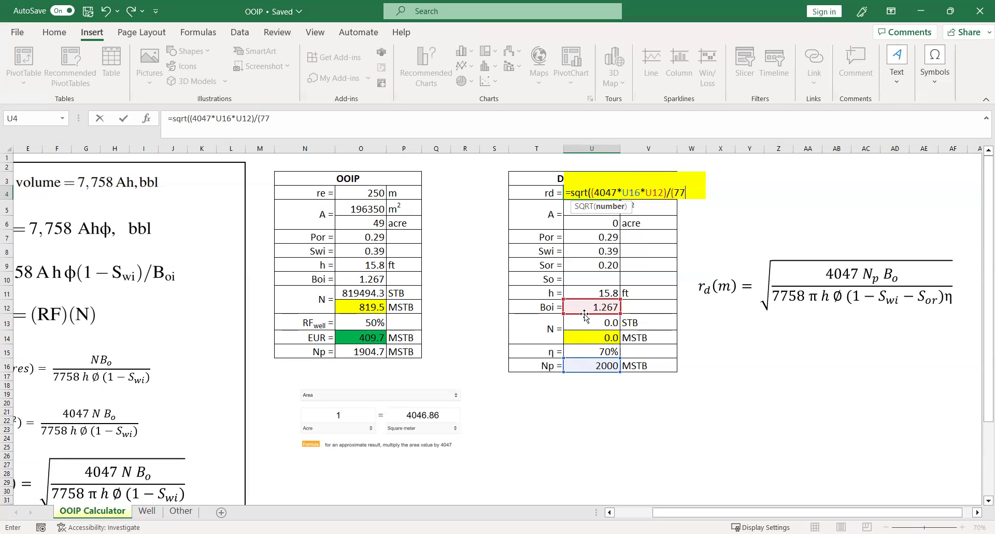
text(58*p)
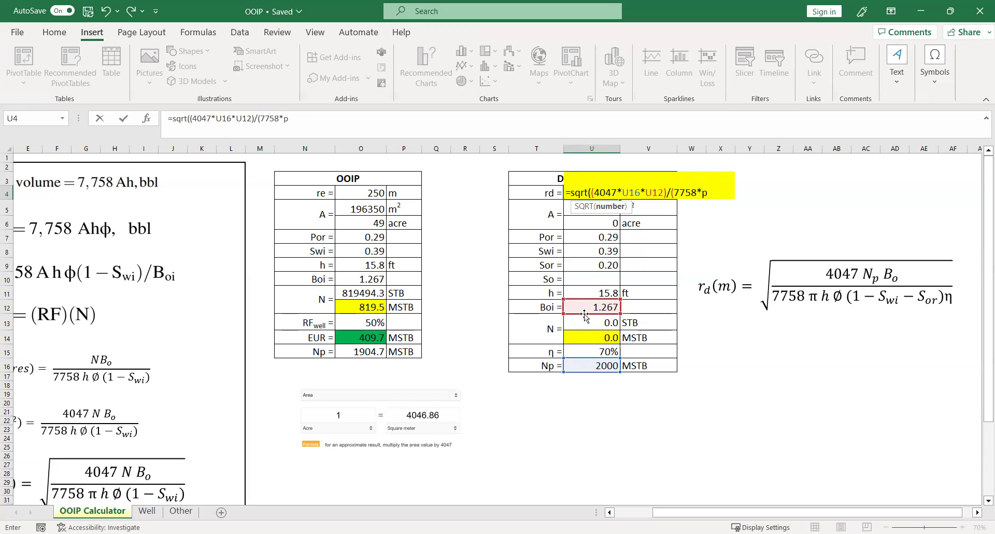
text(i()*)
click(601, 292)
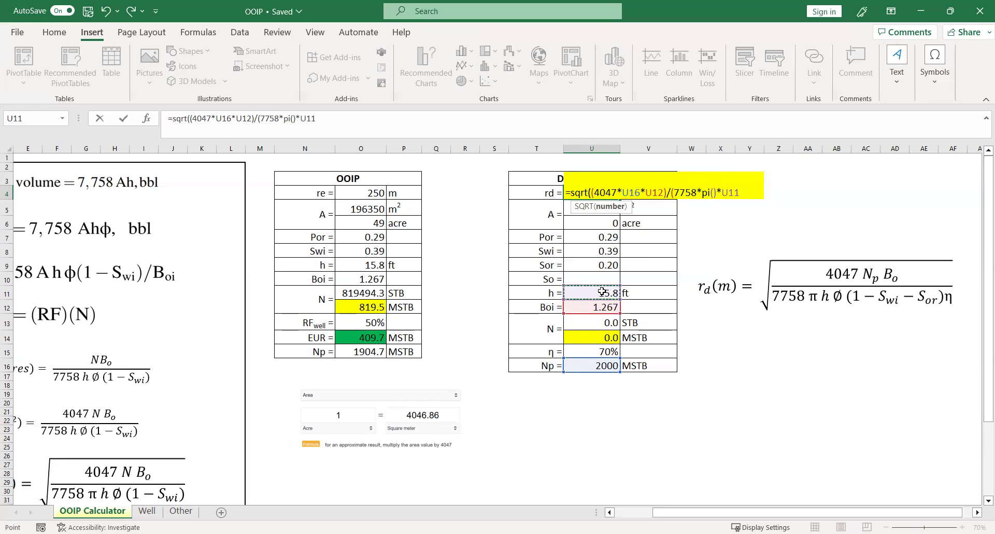
text(*)
click(589, 239)
Step: Finish the denominator of the U4 formula with *(1-U8-U9)*U15)) and enter the formula
text(*(1-)
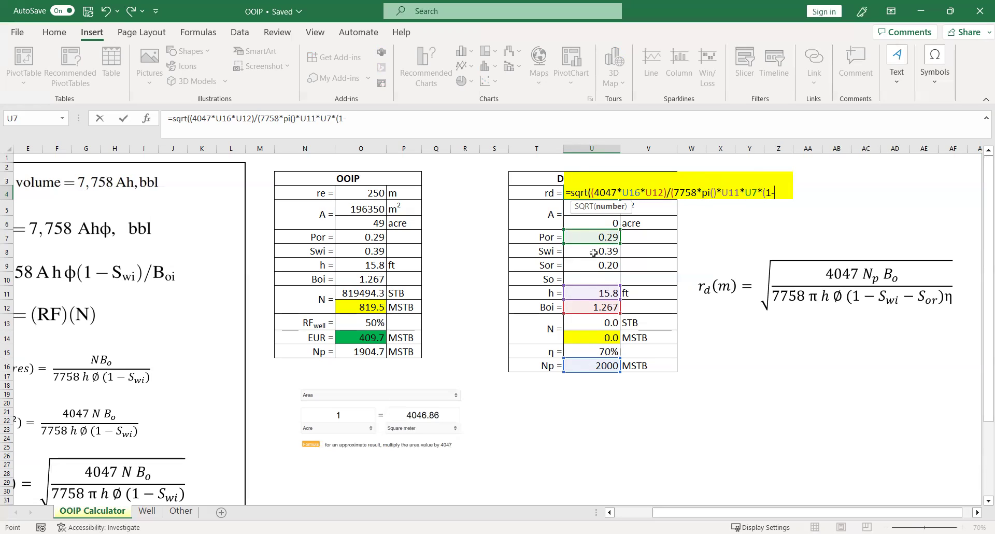
click(594, 253)
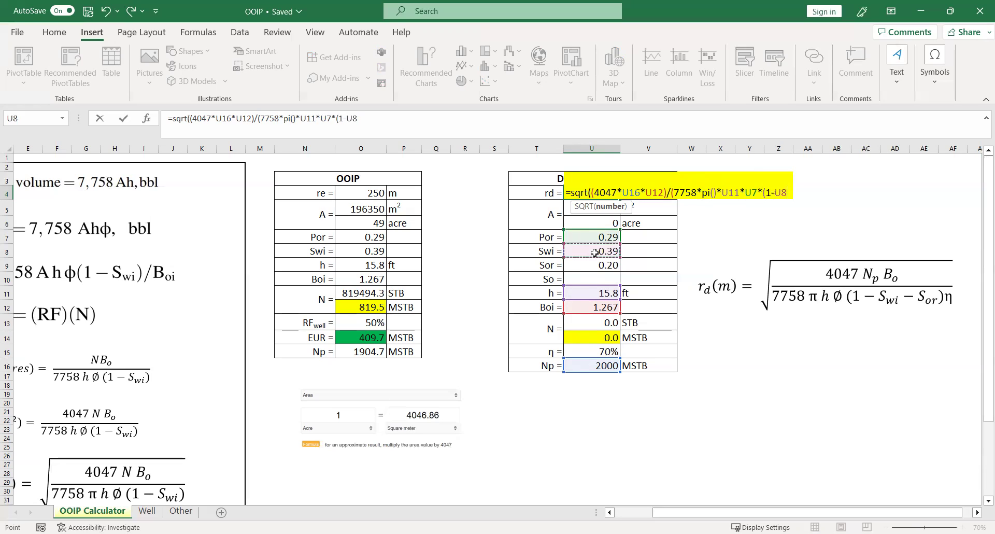
text(-)
click(611, 265)
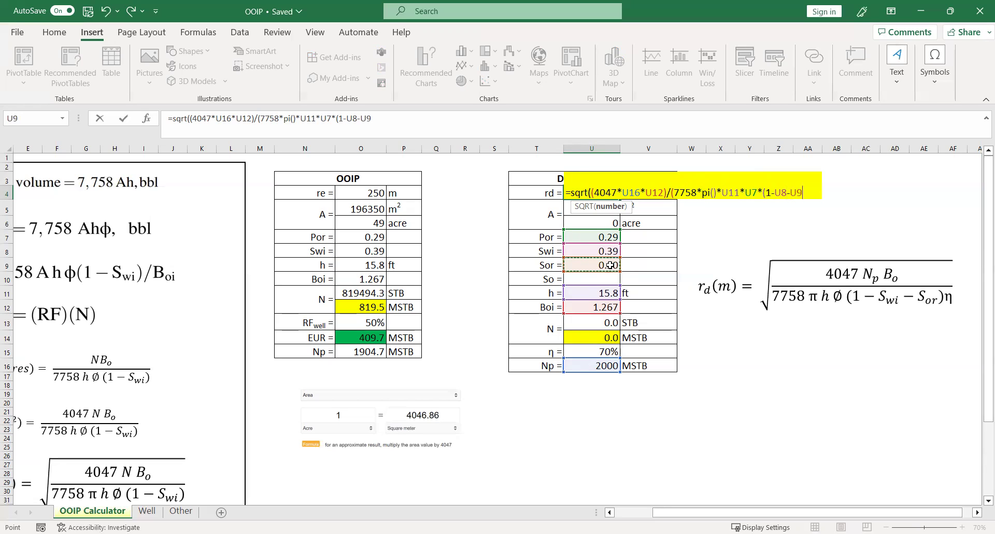
text()*)
click(594, 350)
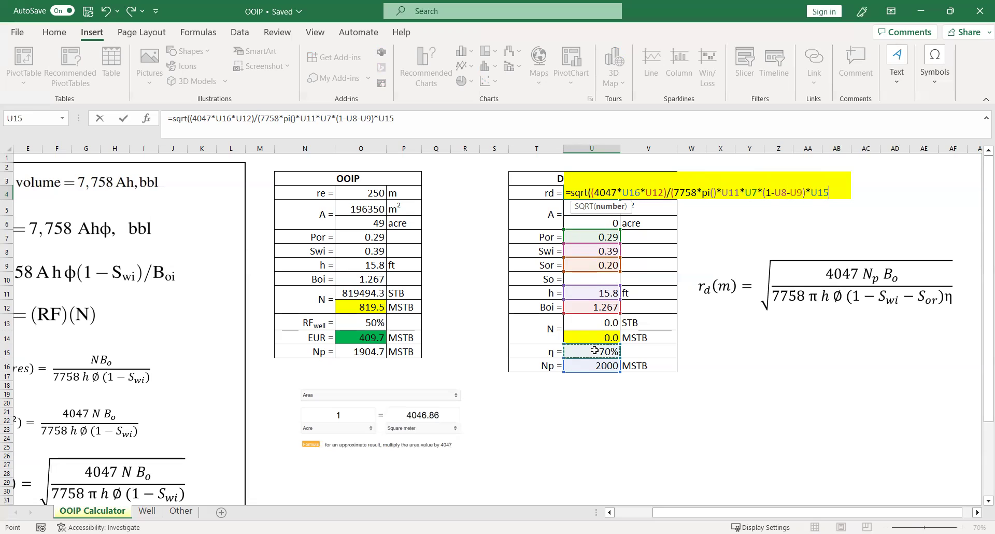
text()))
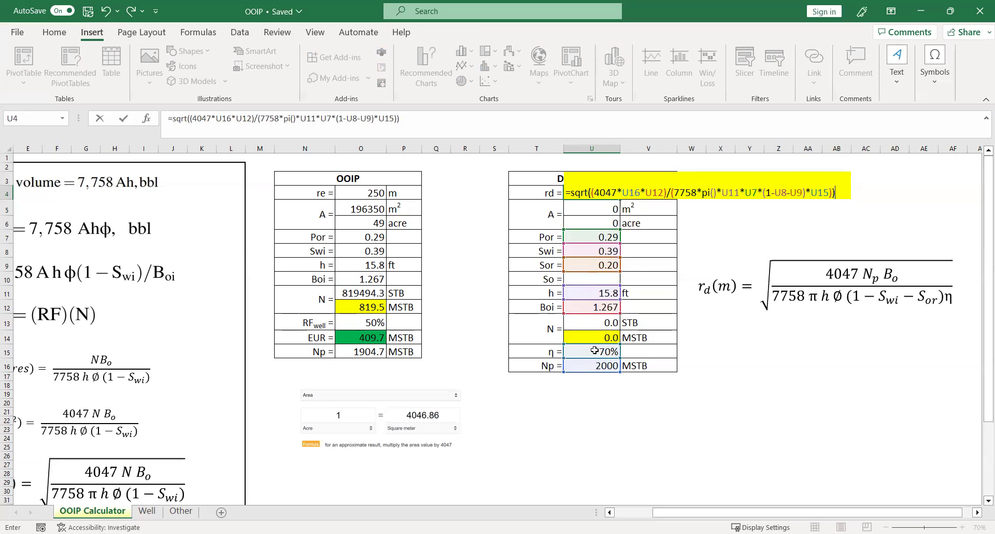
key(Return)
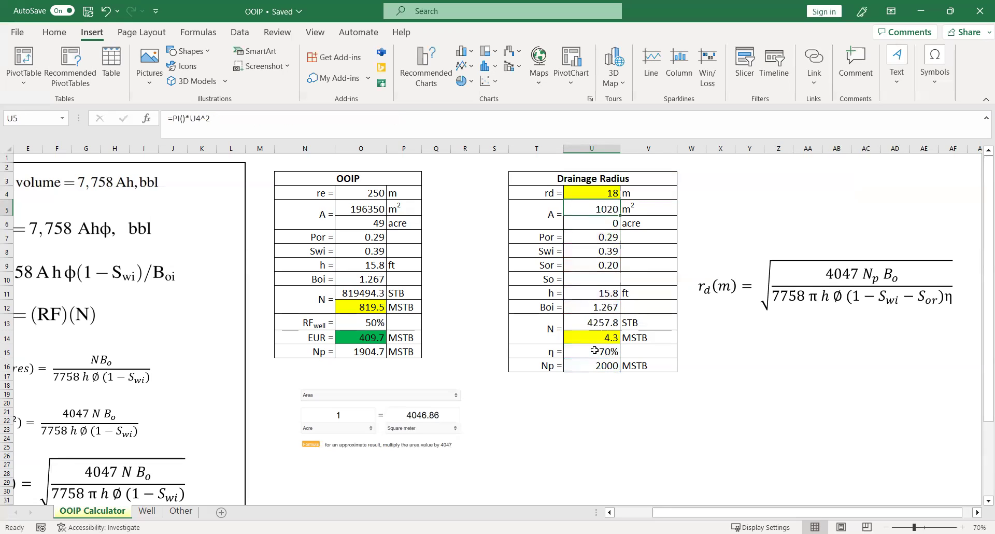
Step: Check the rd formula in U4 and multiply U16 by 1000 in its numerator
click(603, 190)
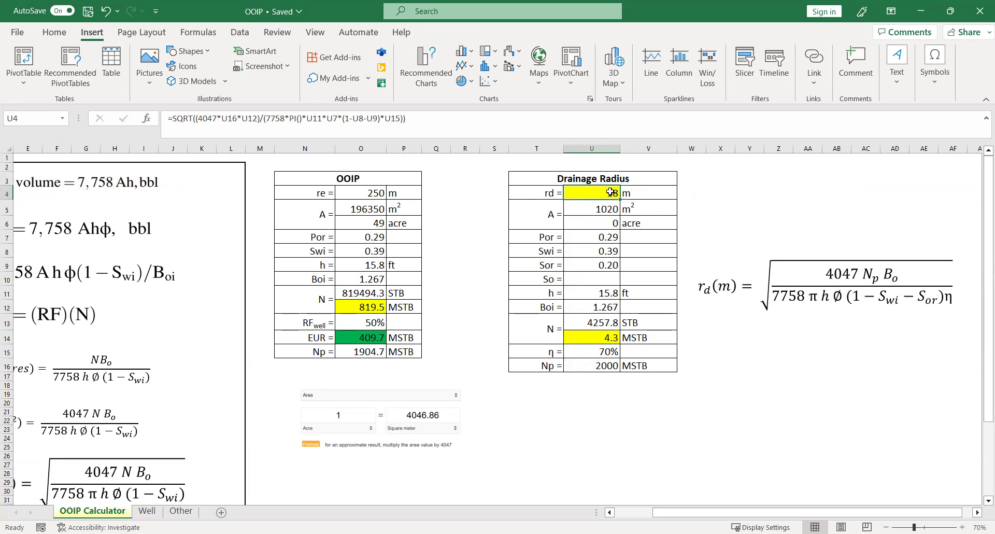
click(610, 351)
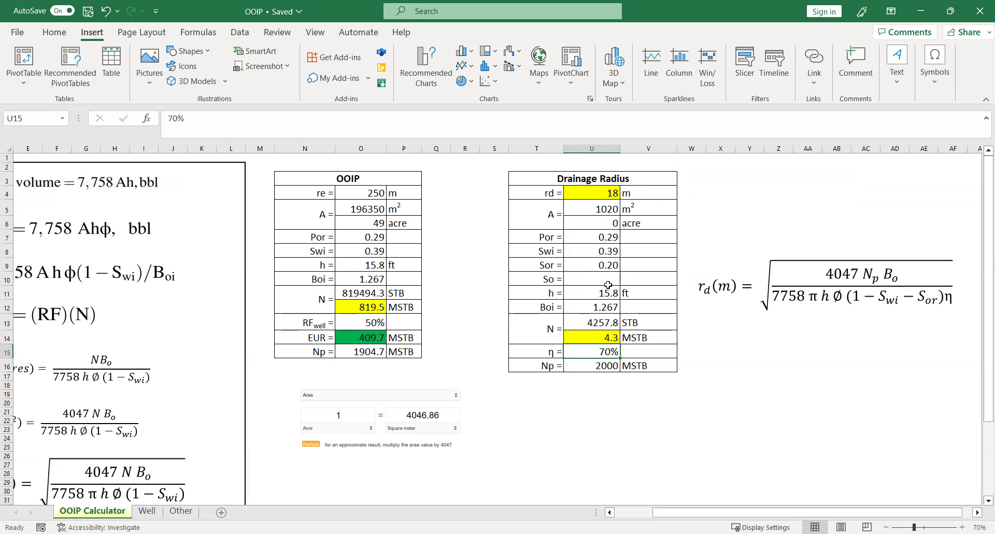
double_click(612, 193)
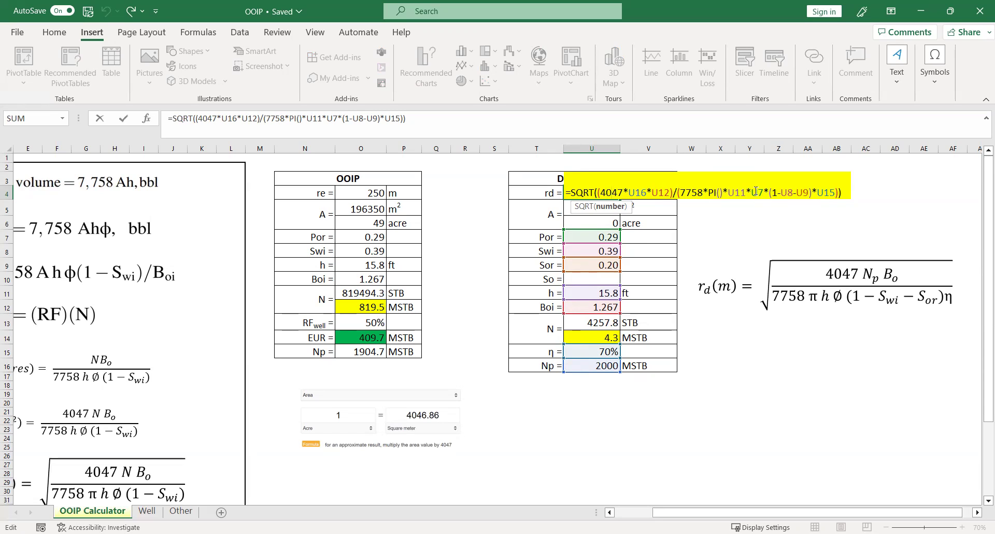
drag(769, 193, 796, 193)
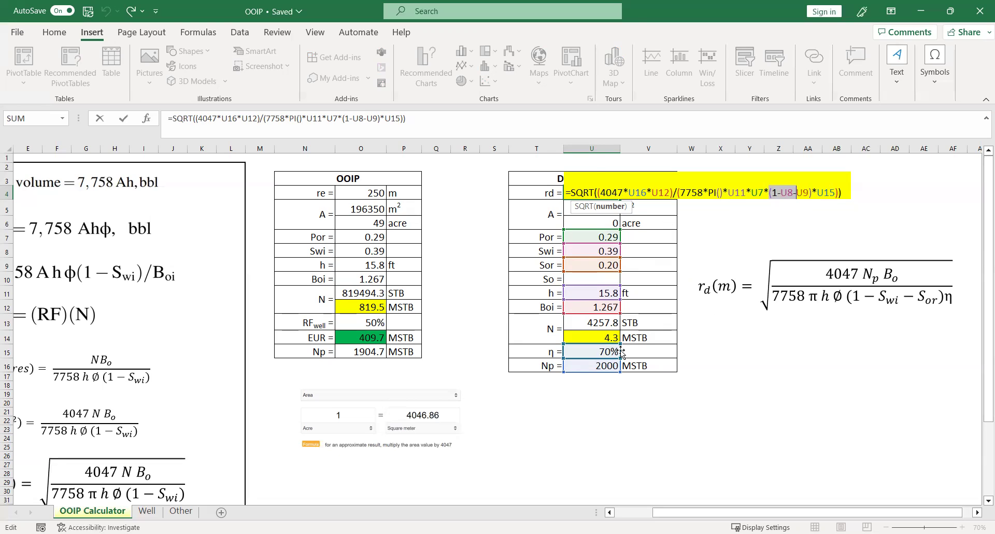
key(ctrl+Return)
click(595, 194)
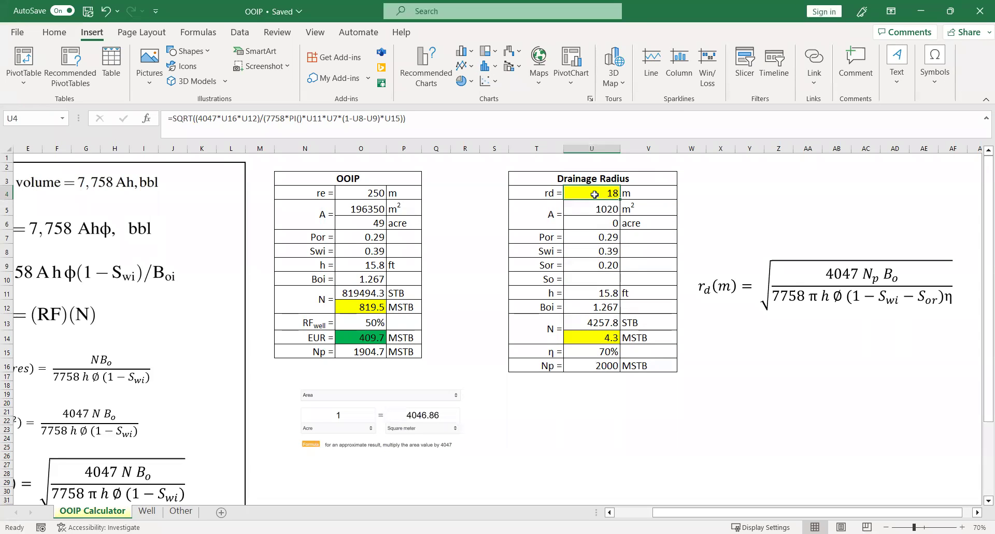
double_click(596, 194)
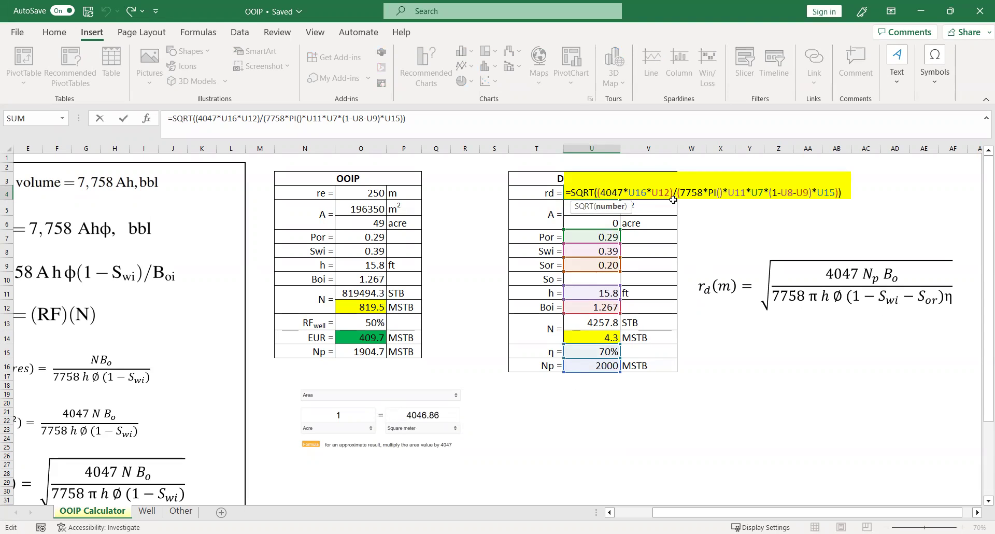
click(647, 193)
text(*)
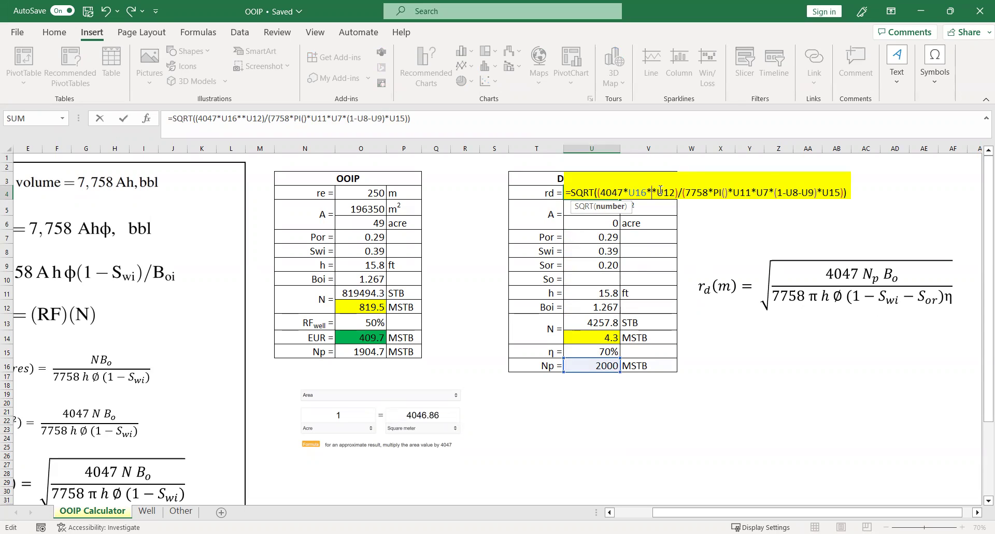
text(1000)
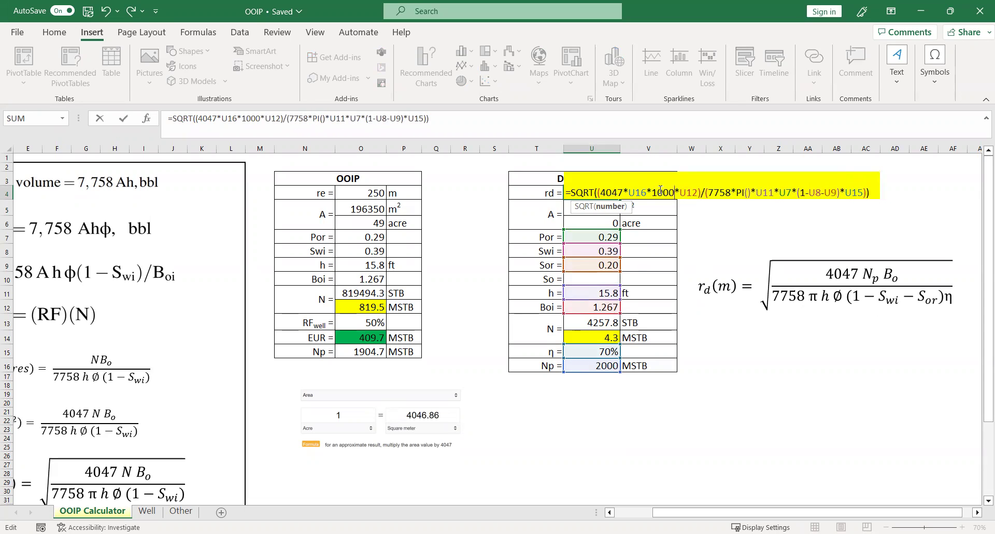
key(Return)
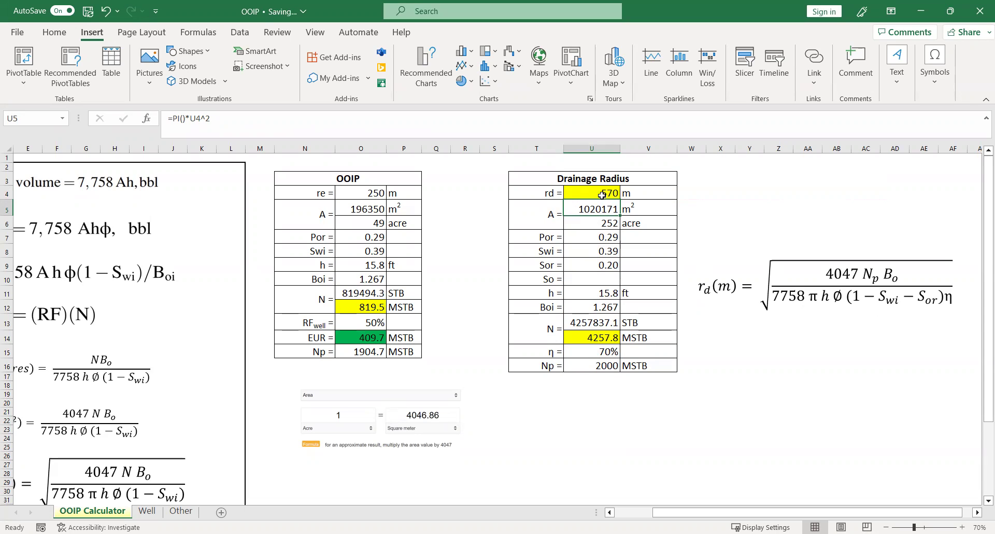
Step: Change the area label in T5 of the Drainage Radius table to "Ad =" with the d as subscript
double_click(554, 218)
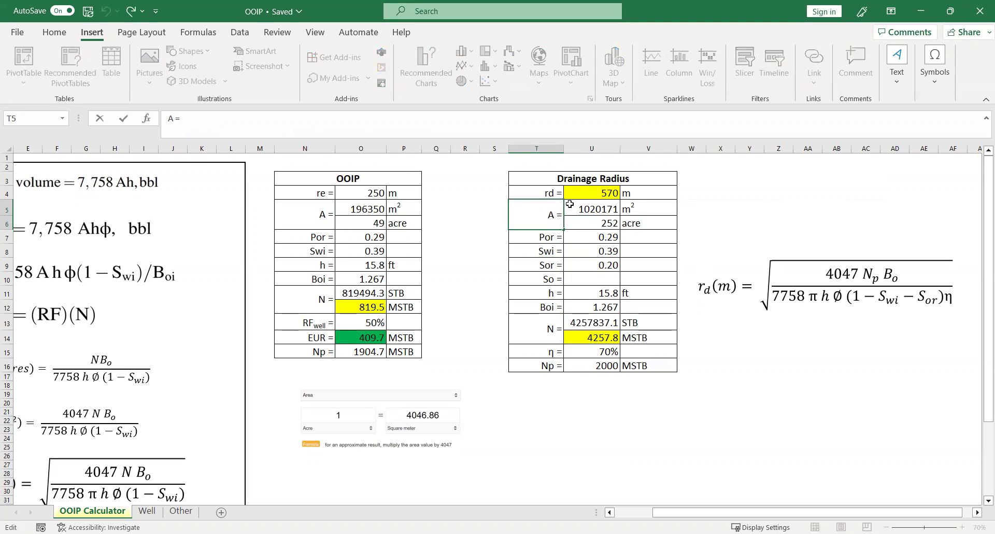
text(d)
right_click(552, 215)
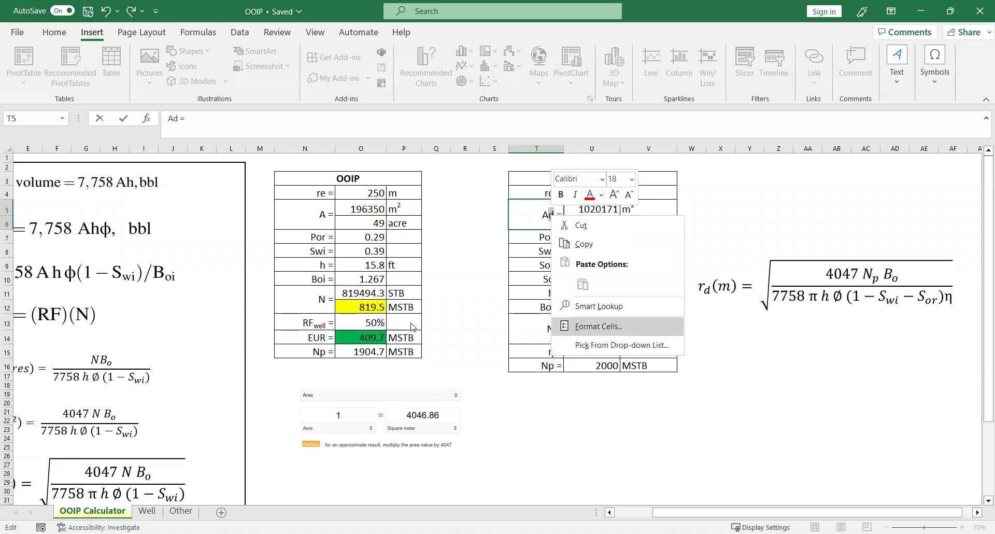
click(624, 325)
click(470, 347)
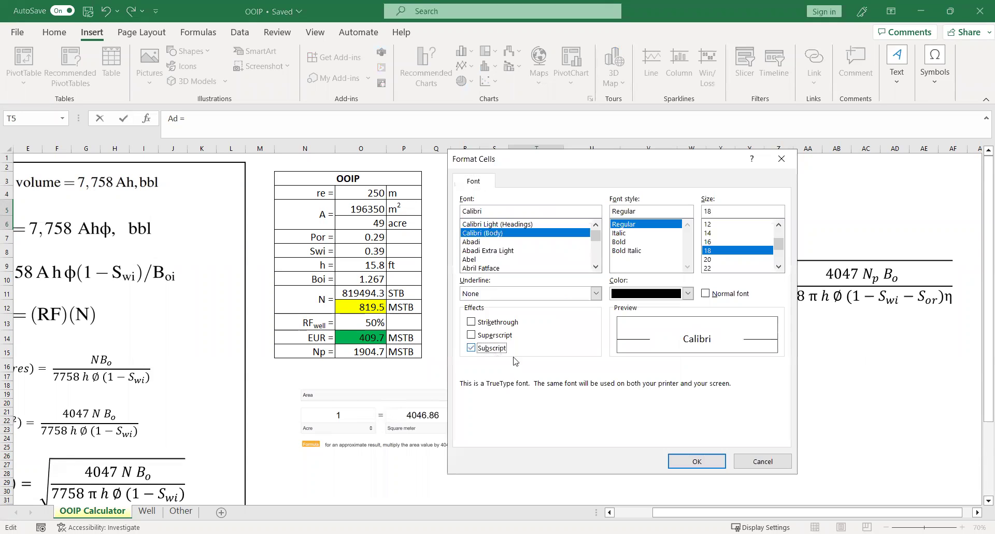
click(697, 461)
Step: Format the d of the "rd =" label in T4 of the Drainage Radius table as subscript
click(541, 195)
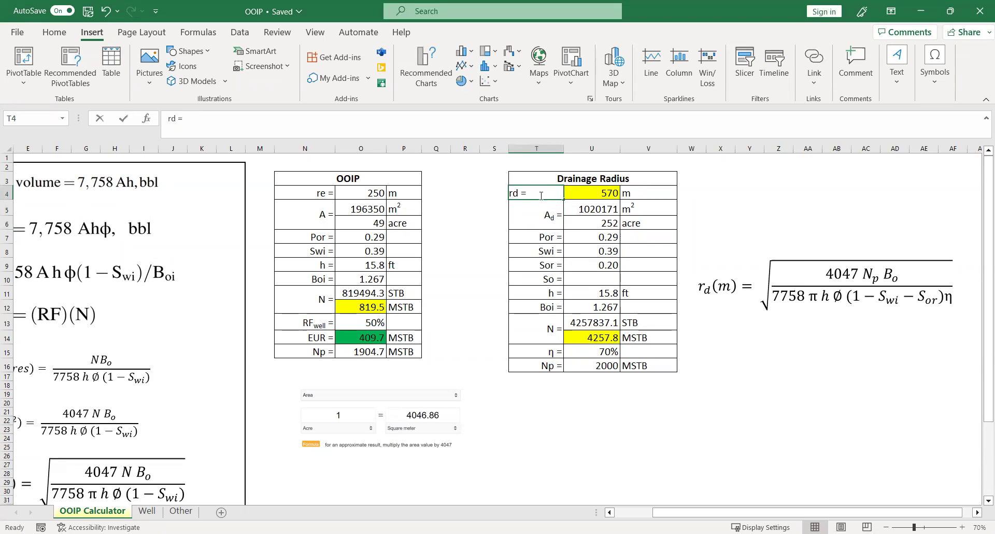
double_click(541, 195)
drag(513, 196, 519, 197)
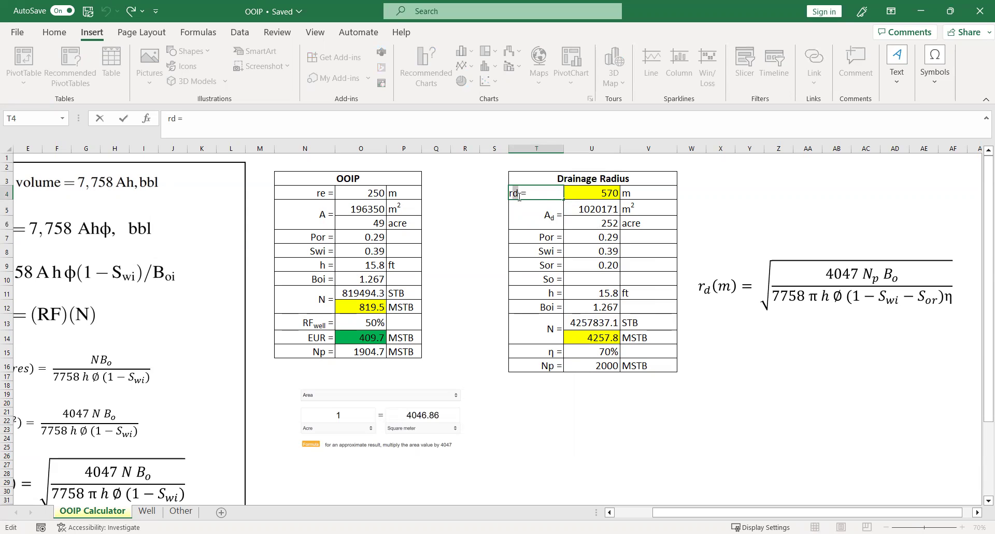
right_click(519, 196)
click(566, 308)
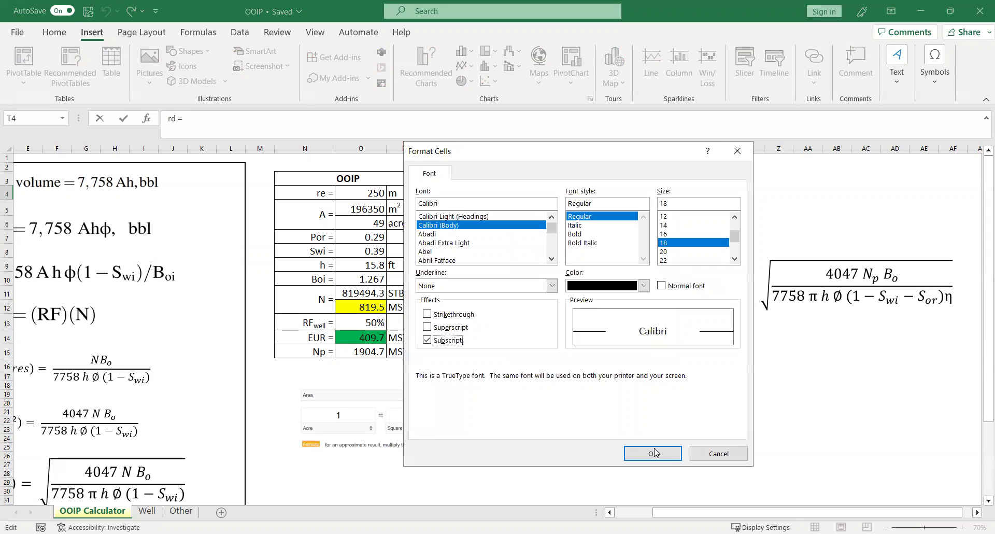
click(426, 338)
click(654, 452)
Step: Format the e of the "re =" label in N4 of the OOIP table as subscript
double_click(317, 195)
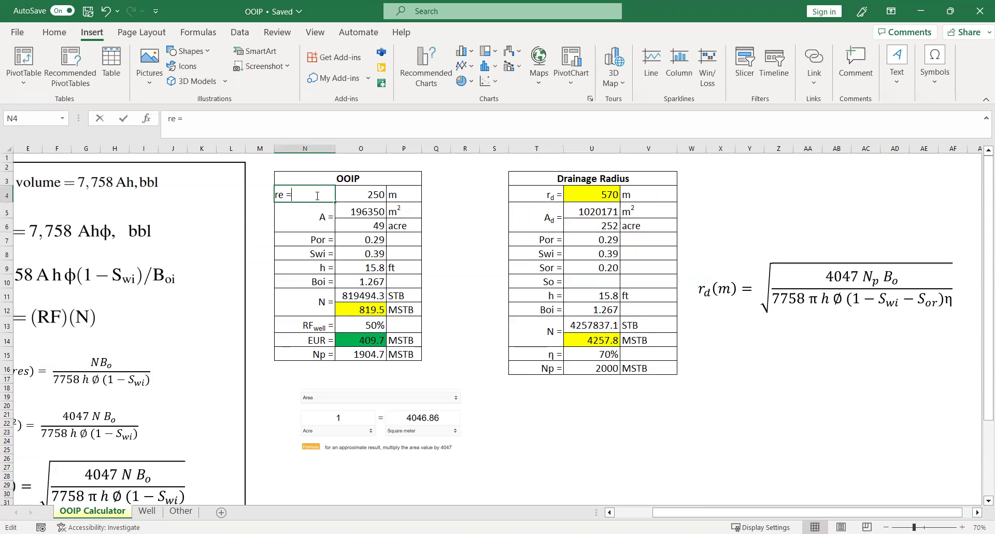
click(284, 197)
drag(284, 197, 283, 195)
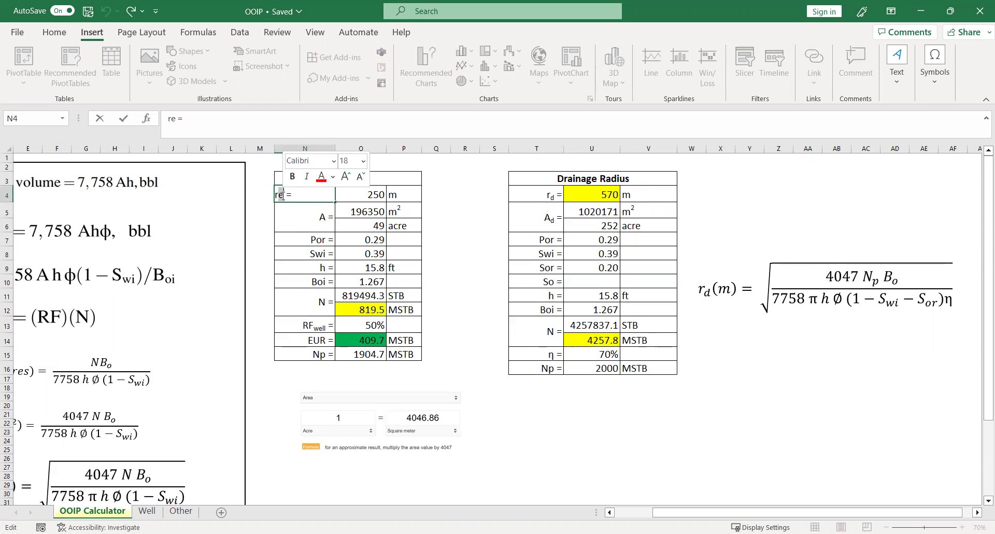
right_click(283, 195)
click(351, 313)
key(alt+b)
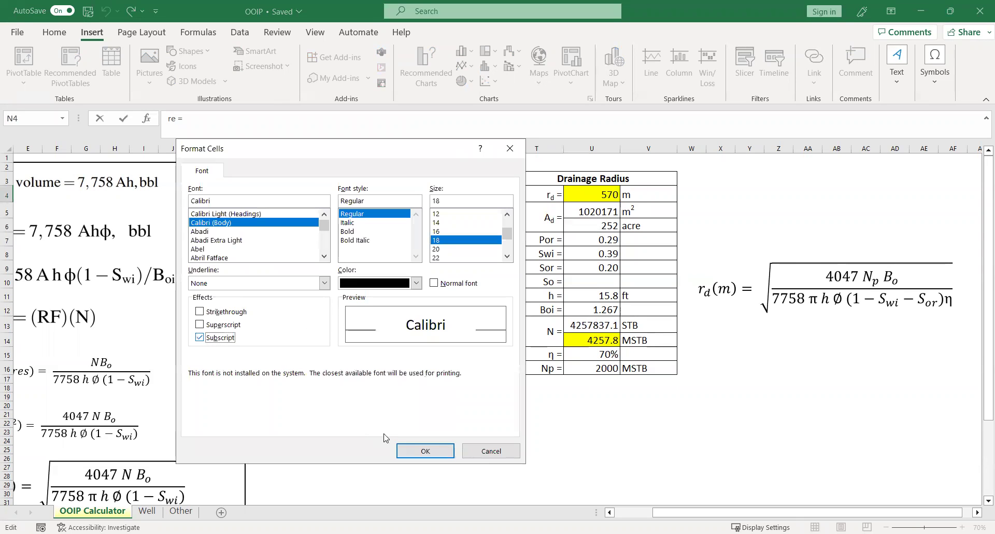
click(426, 451)
click(787, 420)
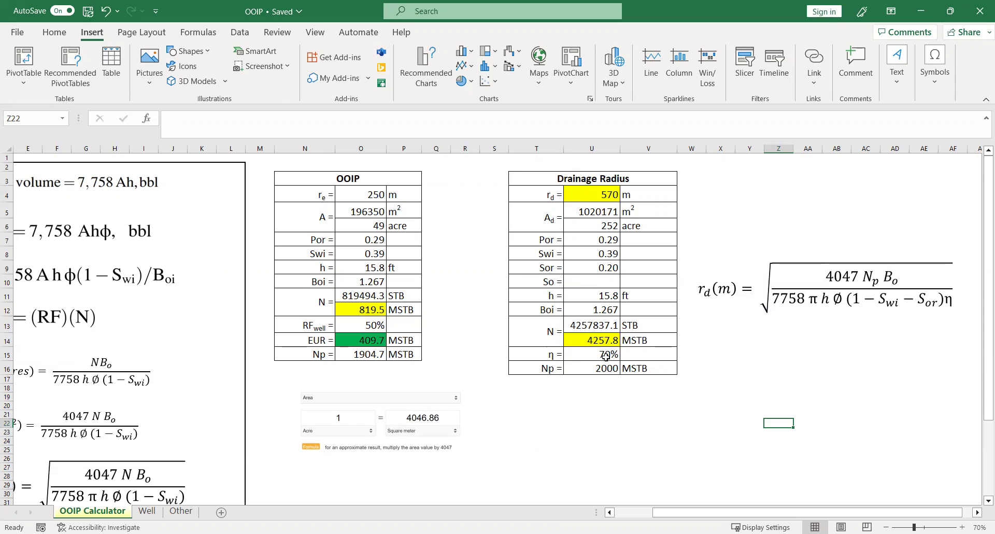
Step: Review the Drainage Radius entries for Por, Swi, Sor, h, Boi and N in column U, plus the Np row
click(584, 240)
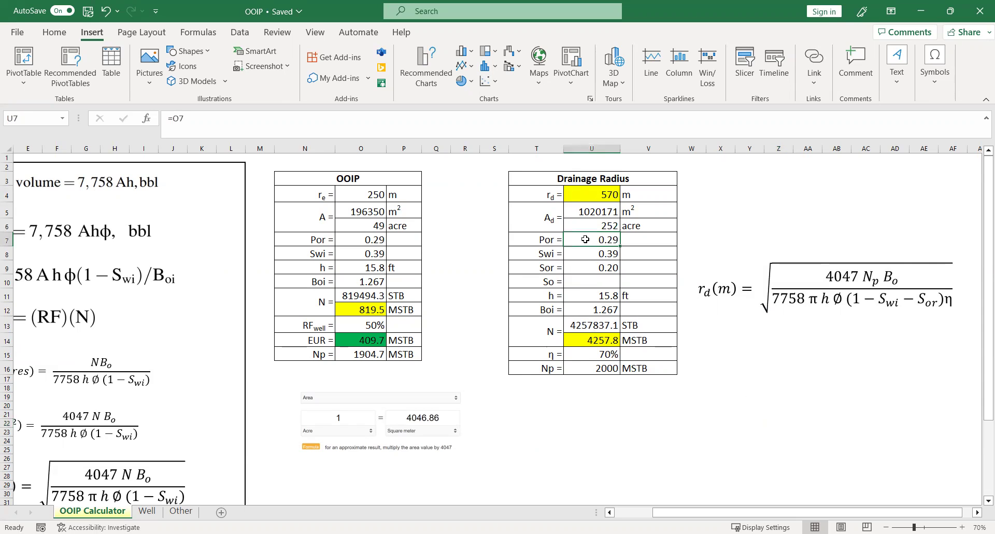
click(592, 255)
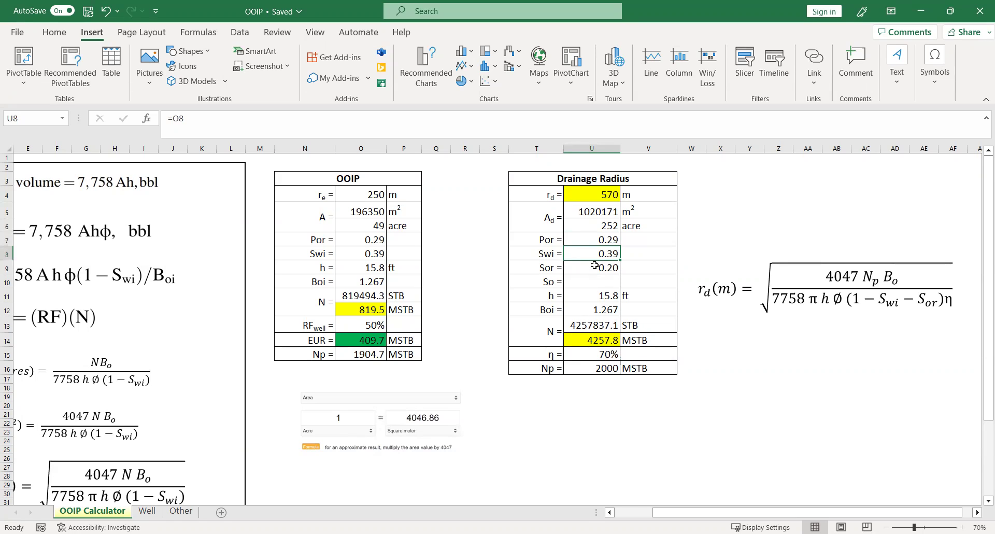
click(596, 267)
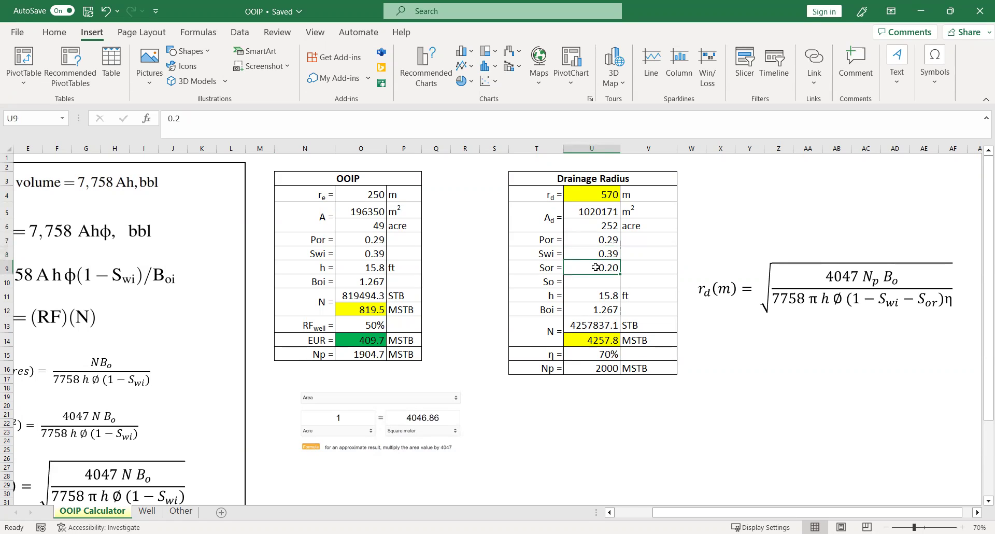
click(608, 295)
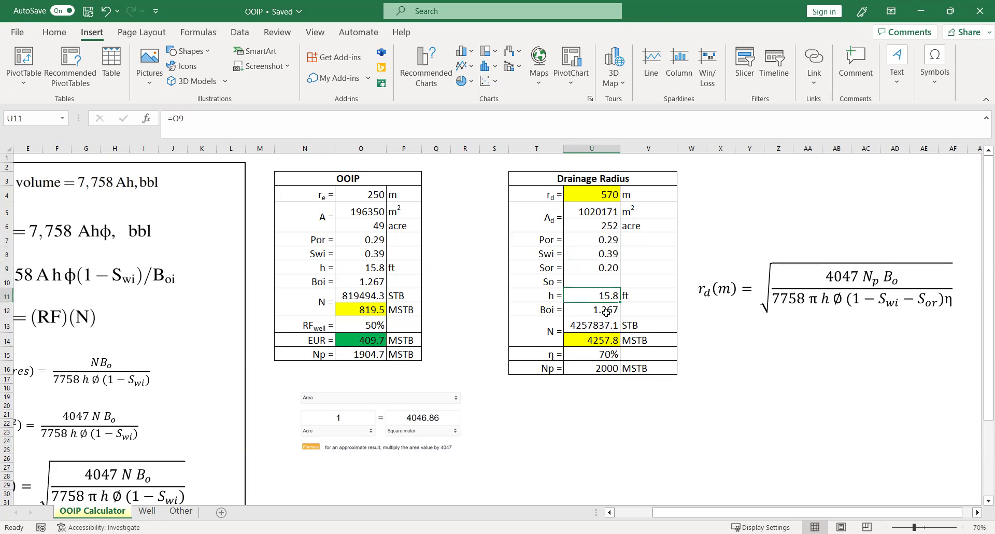
click(606, 312)
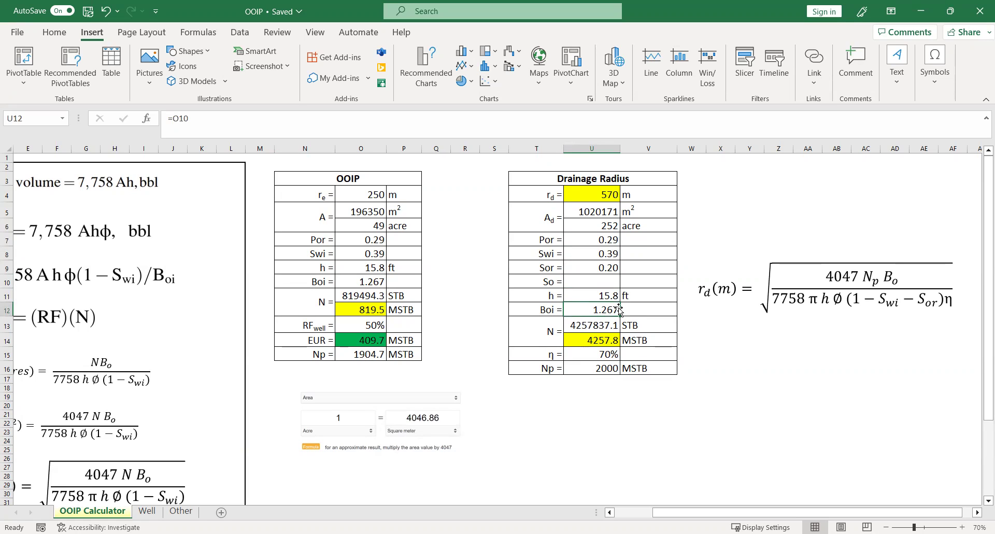
double_click(600, 327)
key(Return)
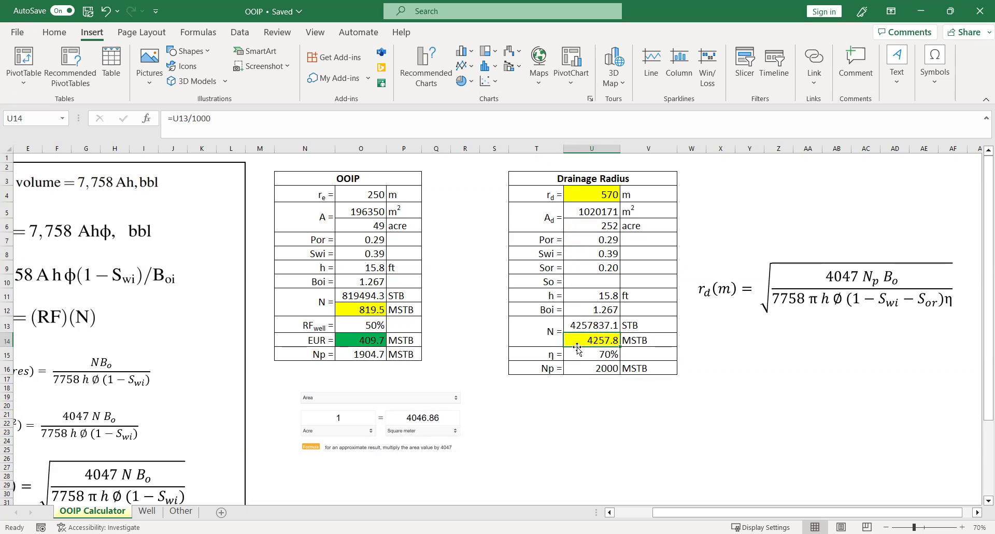
drag(551, 367, 660, 371)
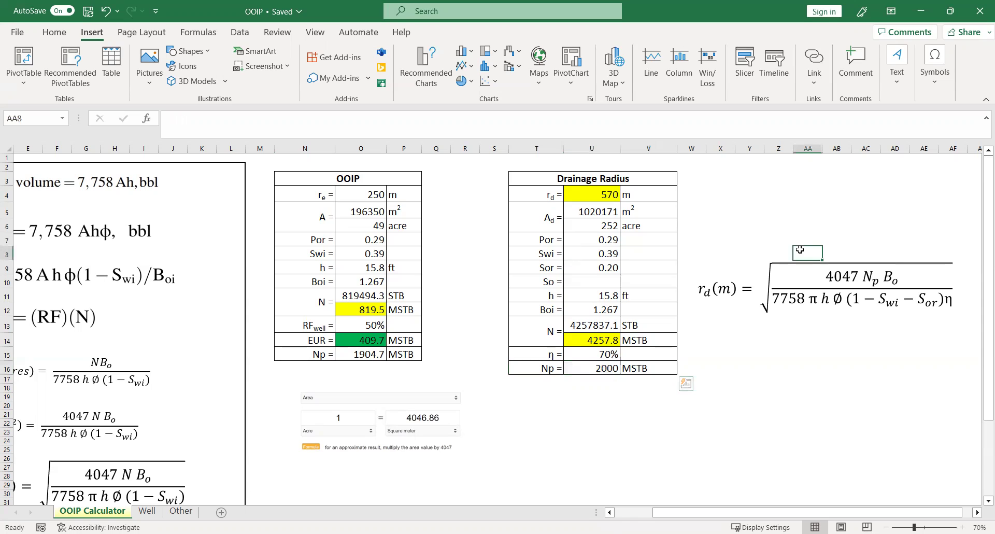
Step: Move the rd(m) equation text box slightly upward beside the Drainage Radius table and deselect it
click(786, 264)
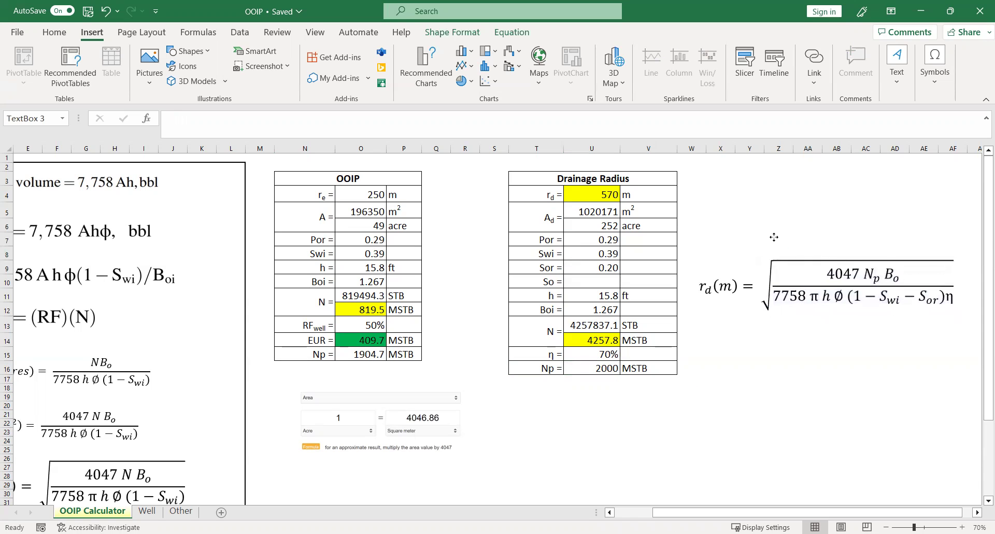
drag(785, 256, 789, 230)
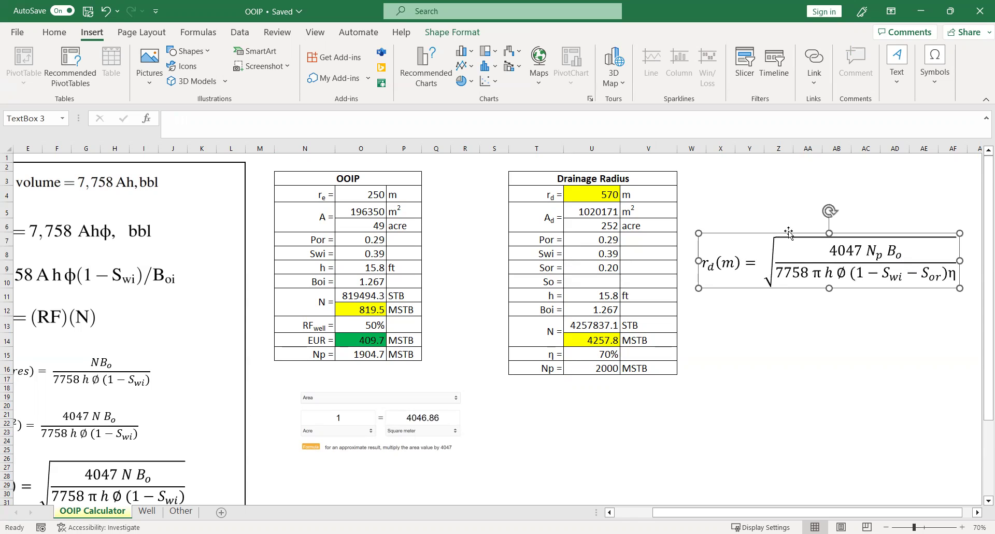
click(758, 374)
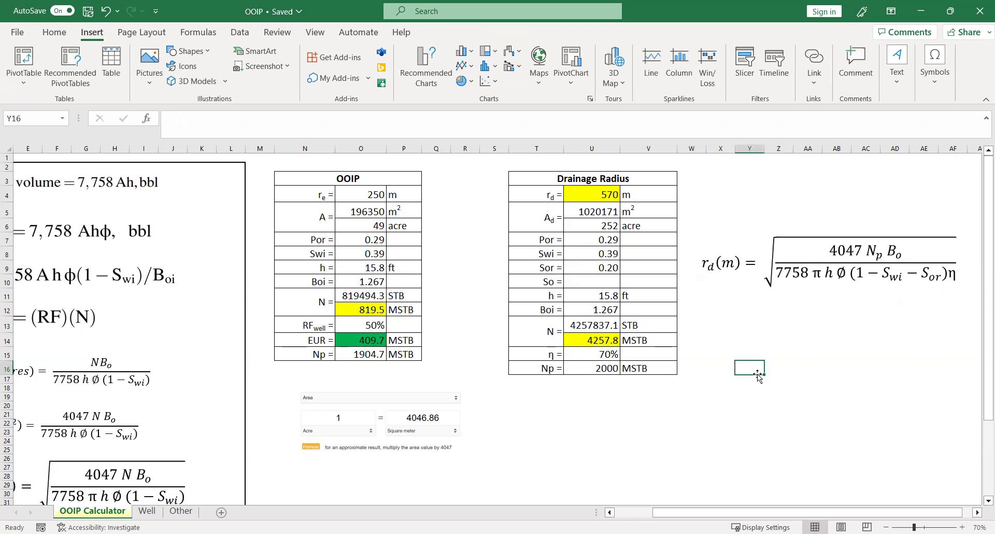